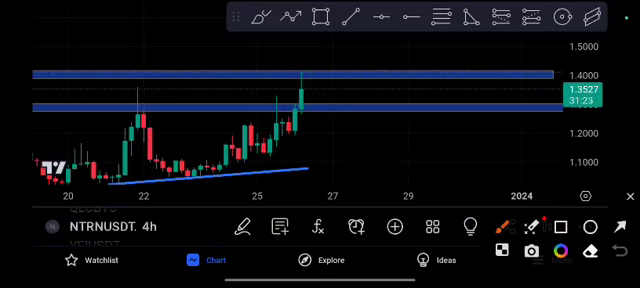
pyautogui.moveTo(345, 68); pyautogui.dragTo(355, 92)
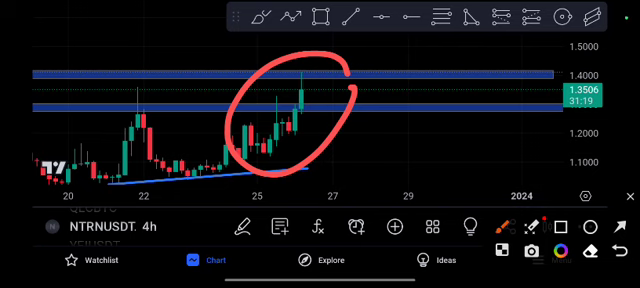
pyautogui.click(630, 196)
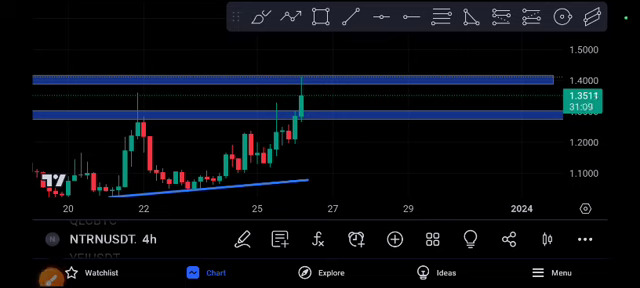
pyautogui.moveTo(250, 140); pyautogui.dragTo(282, 140)
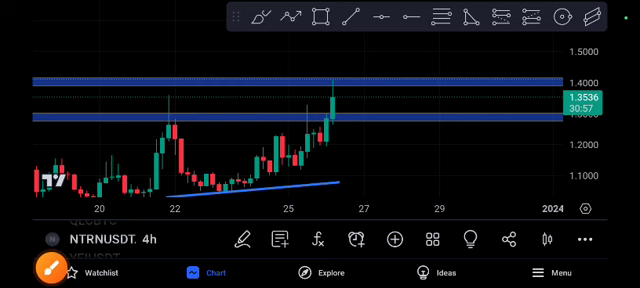
pyautogui.click(252, 82)
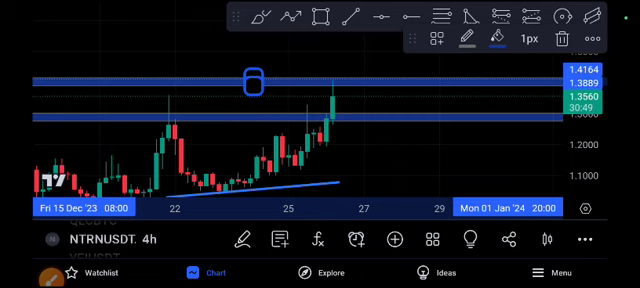
pyautogui.click(100, 272)
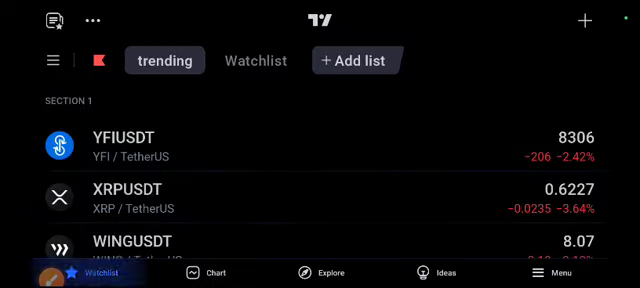
pyautogui.click(206, 272)
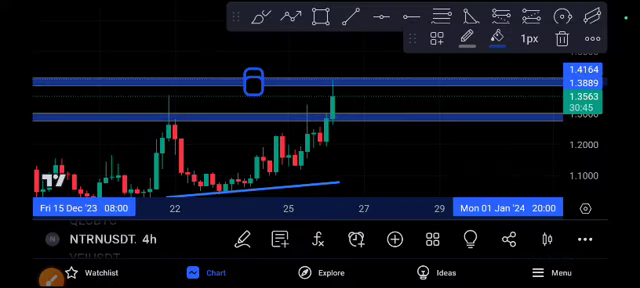
pyautogui.moveTo(330, 92); pyautogui.dragTo(505, 100)
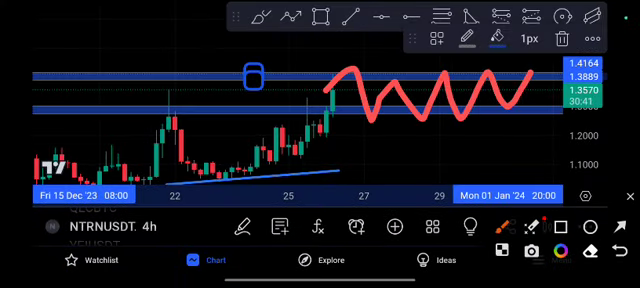
pyautogui.click(630, 196)
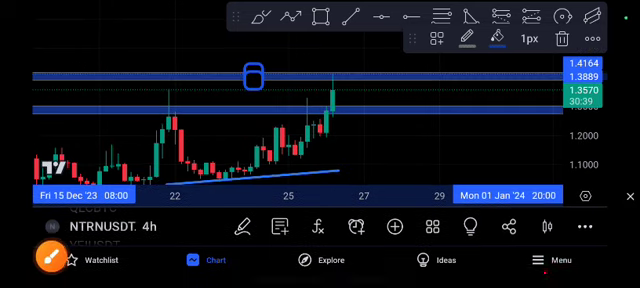
pyautogui.click(50, 268)
pyautogui.moveTo(310, 78)
pyautogui.mouseDown()
pyautogui.moveTo(360, 72)
pyautogui.moveTo(366, 64)
pyautogui.mouseUp()
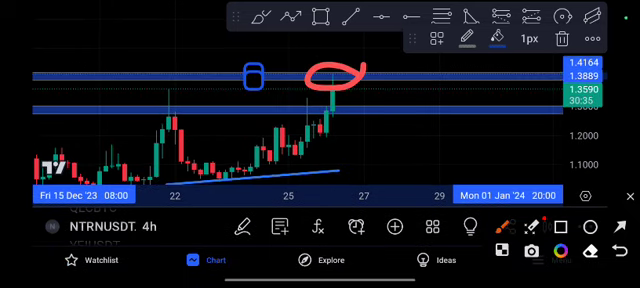
pyautogui.click(630, 196)
pyautogui.click(300, 140)
pyautogui.moveTo(300, 140); pyautogui.dragTo(260, 150)
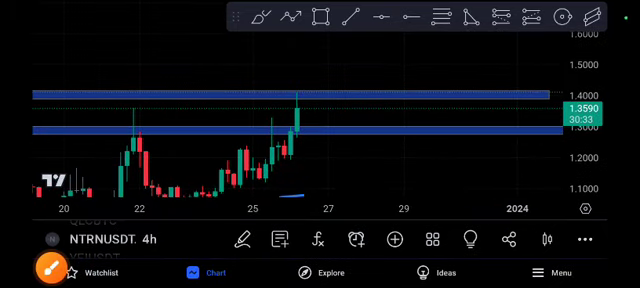
pyautogui.click(48, 268)
pyautogui.moveTo(297, 100); pyautogui.dragTo(380, 60)
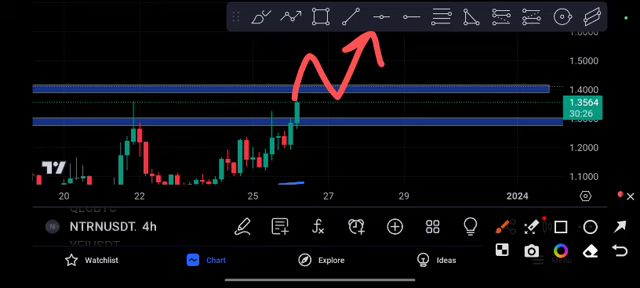
pyautogui.click(629, 196)
pyautogui.moveTo(200, 150); pyautogui.dragTo(300, 150)
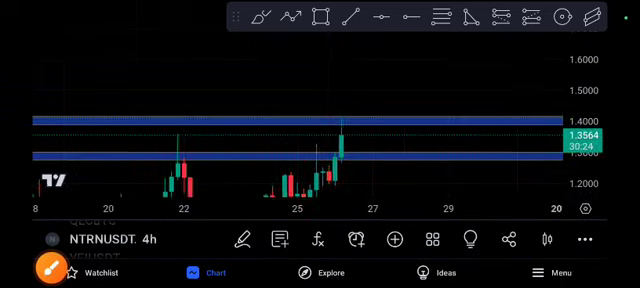
pyautogui.click(52, 268)
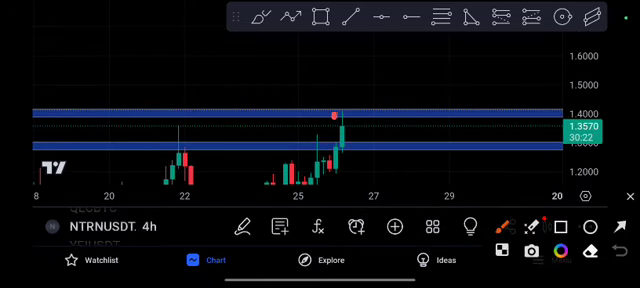
pyautogui.moveTo(333, 118)
pyautogui.mouseDown()
pyautogui.moveTo(380, 100)
pyautogui.moveTo(414, 40)
pyautogui.mouseUp()
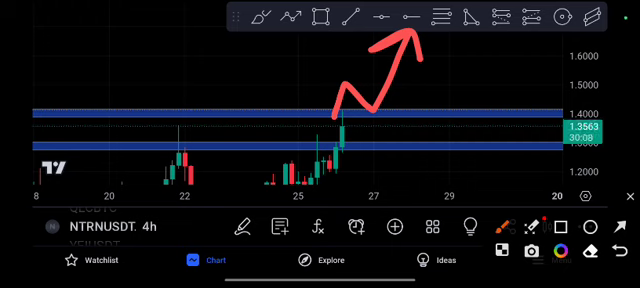
pyautogui.moveTo(347, 100)
pyautogui.mouseDown()
pyautogui.moveTo(340, 130)
pyautogui.moveTo(395, 155)
pyautogui.moveTo(380, 165)
pyautogui.mouseUp()
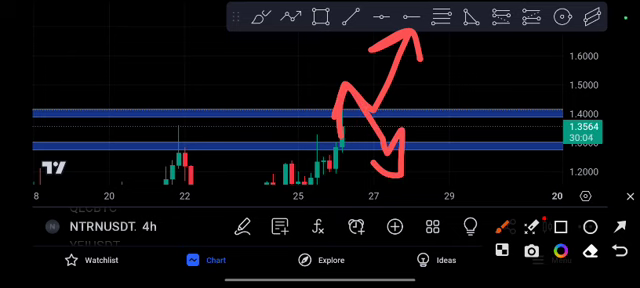
pyautogui.press('Escape')
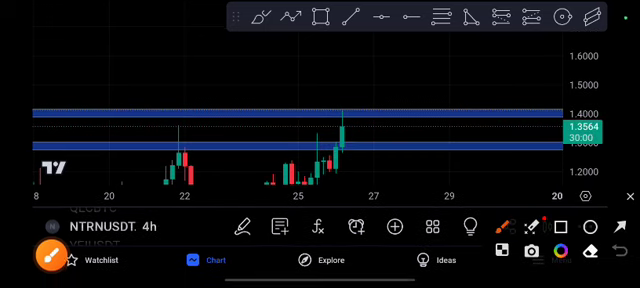
pyautogui.moveTo(45, 200); pyautogui.dragTo(190, 215)
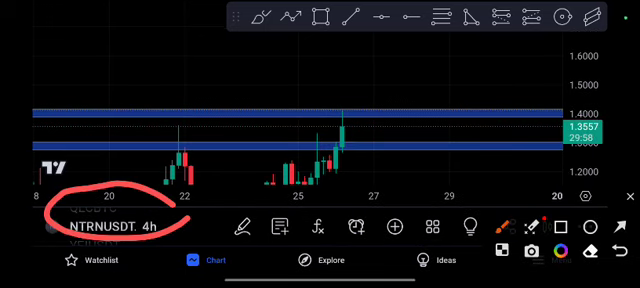
pyautogui.press('Escape')
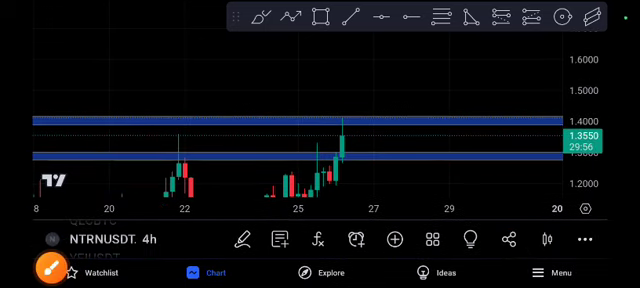